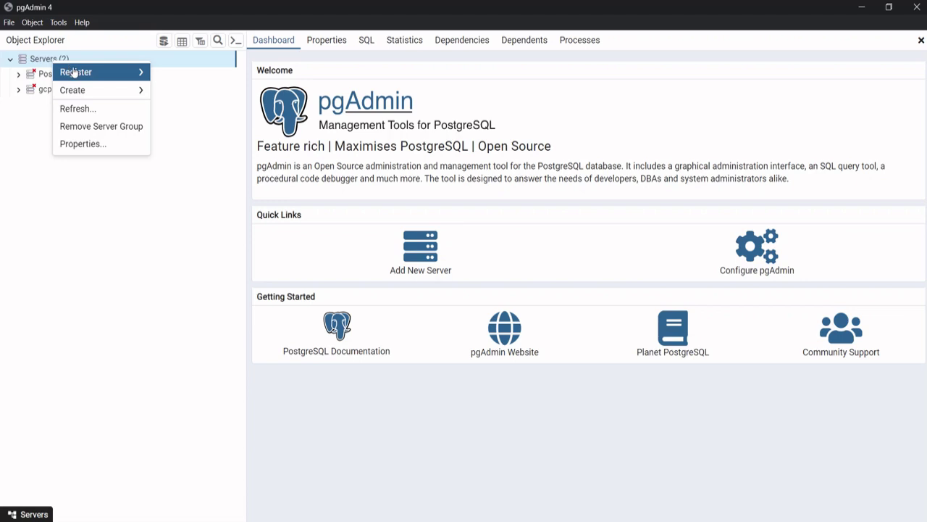
Start registering a new server in the Servers group and name it alwaysdata
mouse_move(124, 73)
left_click(162, 75)
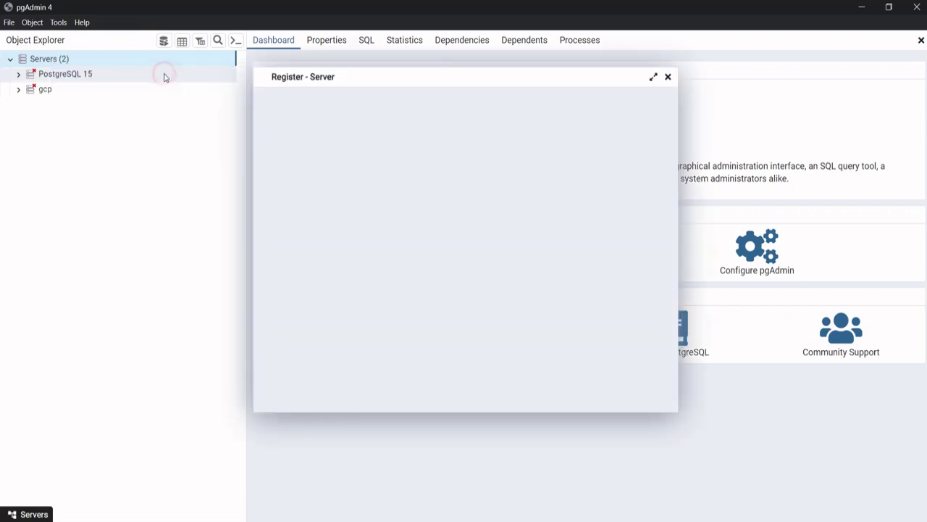
type("alwaysdata")
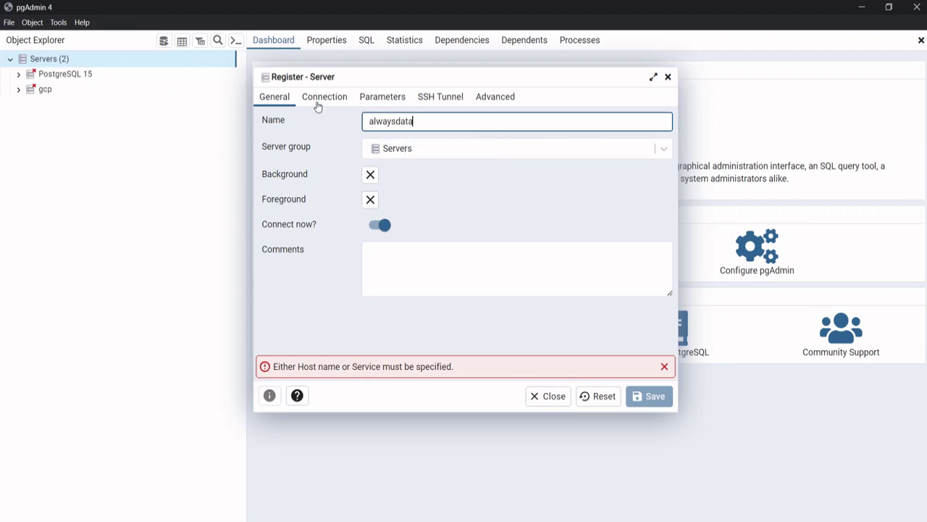
Copy the PostgreSQL host from the alwaysdata admin page in the browser and set postgresql-geografif.alwaysdata.net as the pgAdmin server's host name
left_click(317, 102)
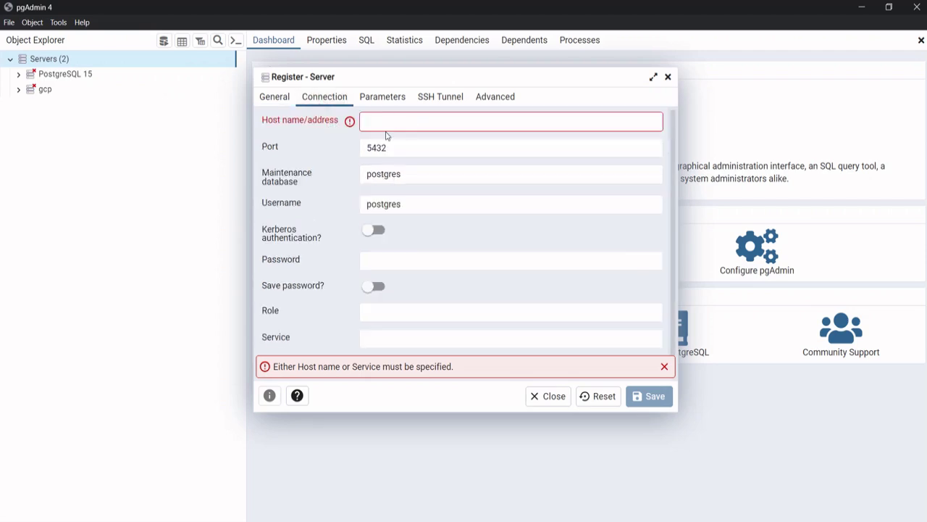
key("alt+Tab")
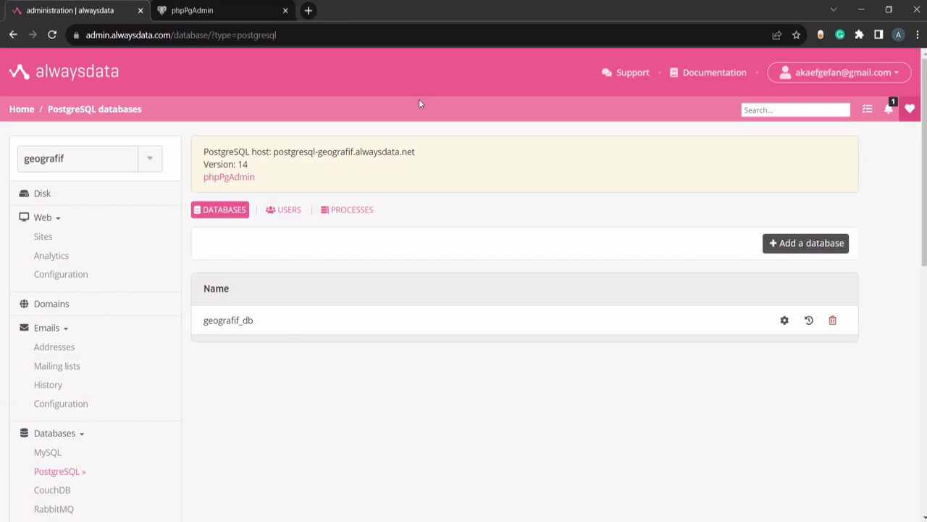
left_click_drag(427, 153, 272, 152)
key("ctrl+c")
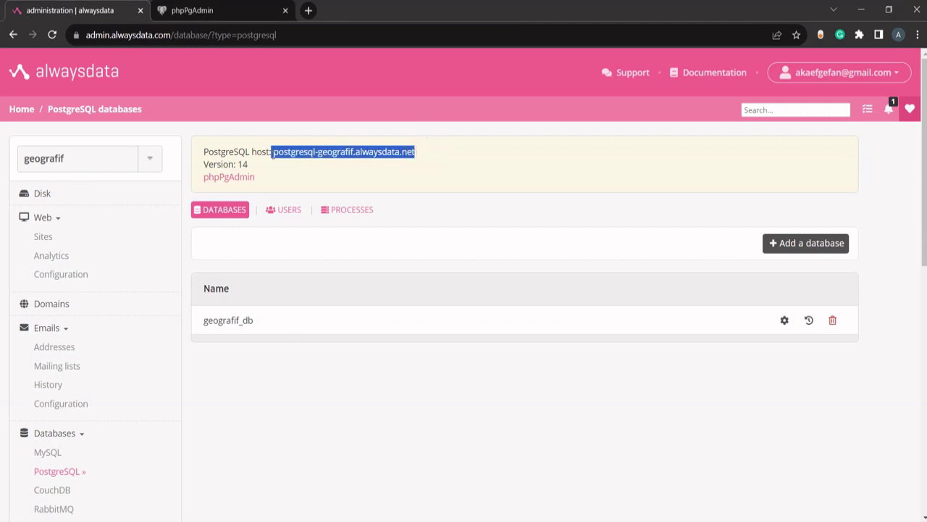
key("alt+Tab")
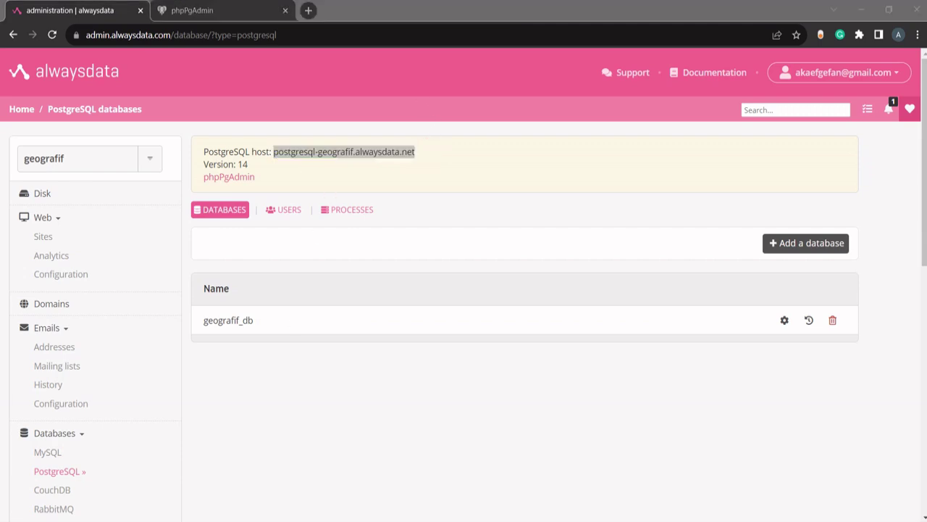
left_click(372, 117)
key("ctrl+v")
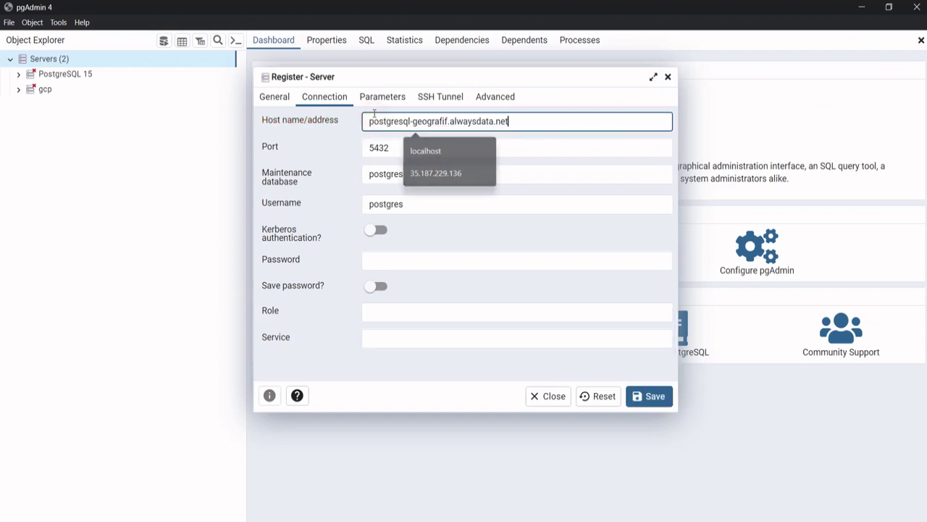
Look up the database name on the alwaysdata page and set the server's maintenance database to geografif_db
left_click_drag(412, 176, 304, 181)
key("alt+Tab")
left_click_drag(259, 325, 206, 320)
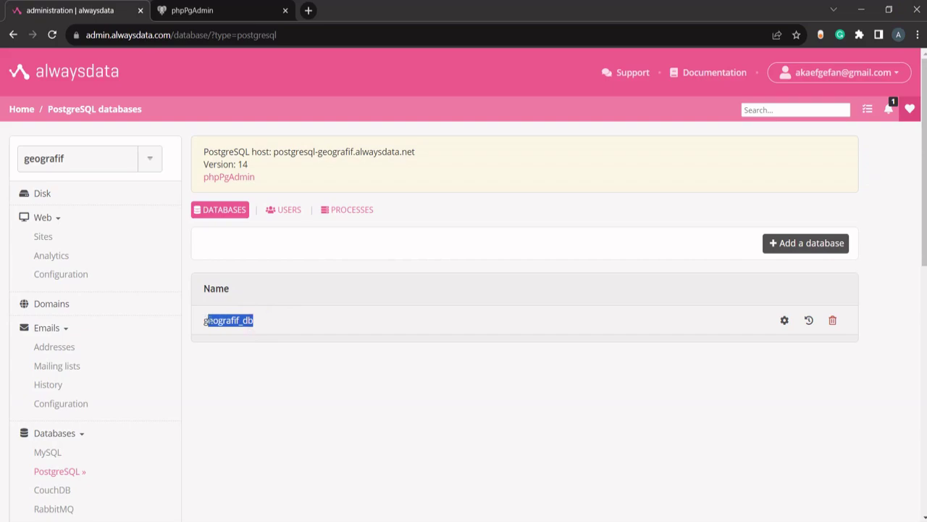
key("alt+Tab")
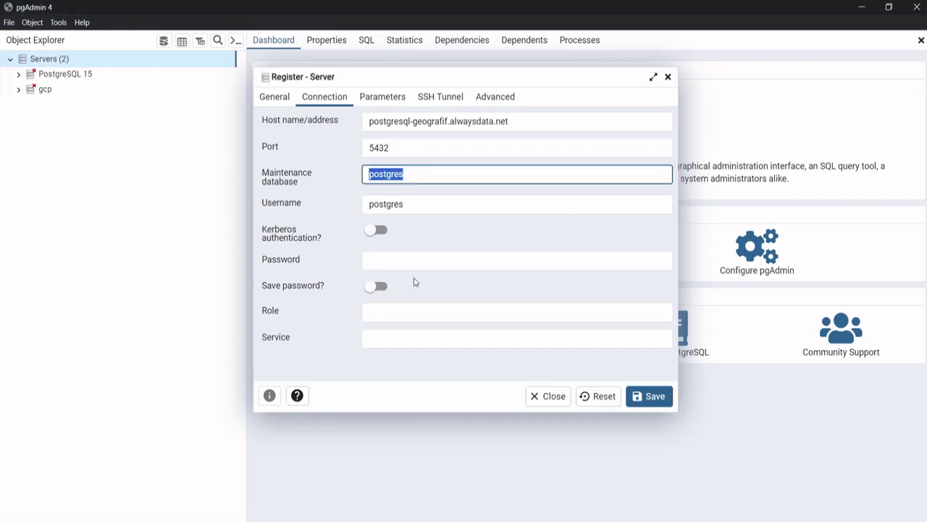
type("geografif_db")
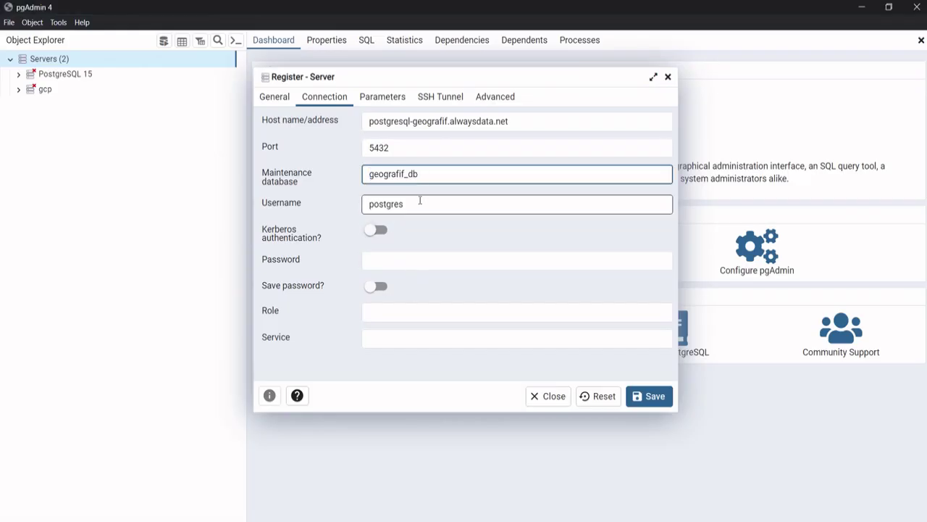
Check the PostgreSQL users on the alwaysdata page and set the server connection's username to geografif
key("Tab")
key("alt+Tab")
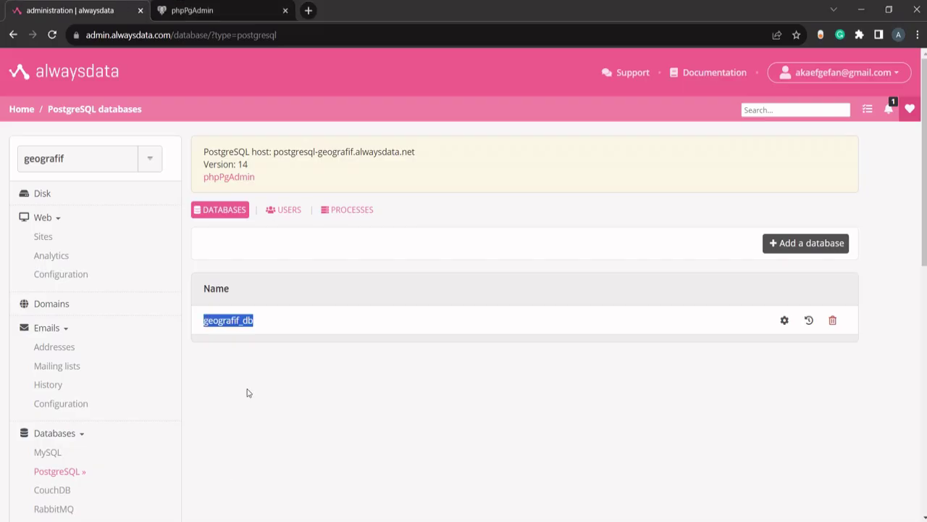
left_click(285, 208)
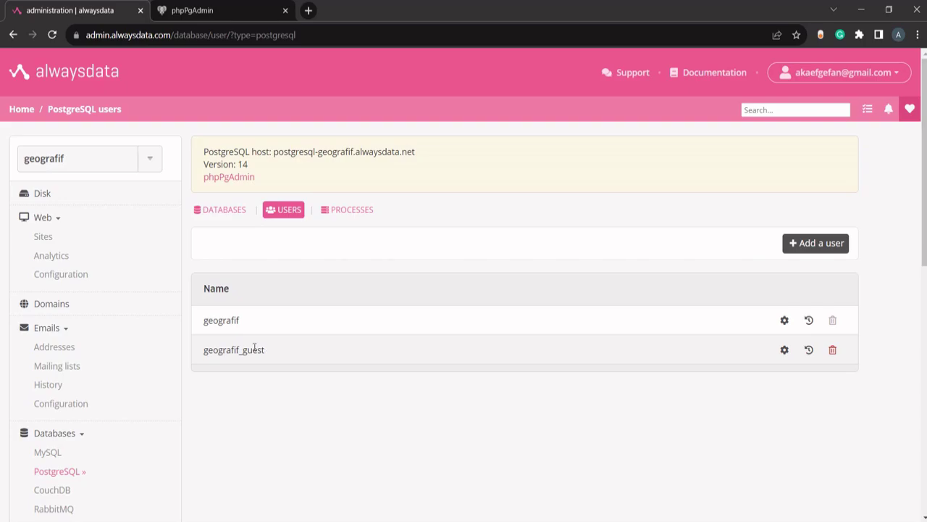
key("alt+Tab")
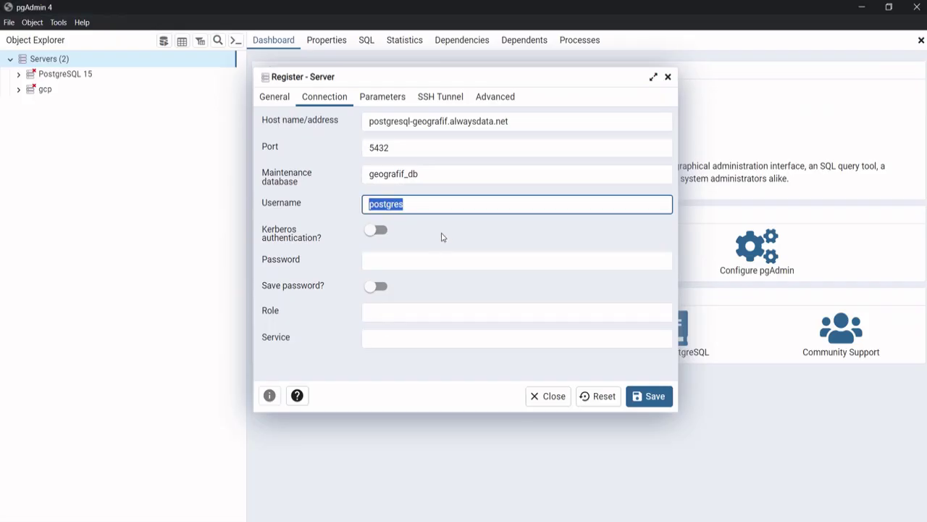
type("geografif")
Enter the database user's password and save the server registration
left_click(441, 258)
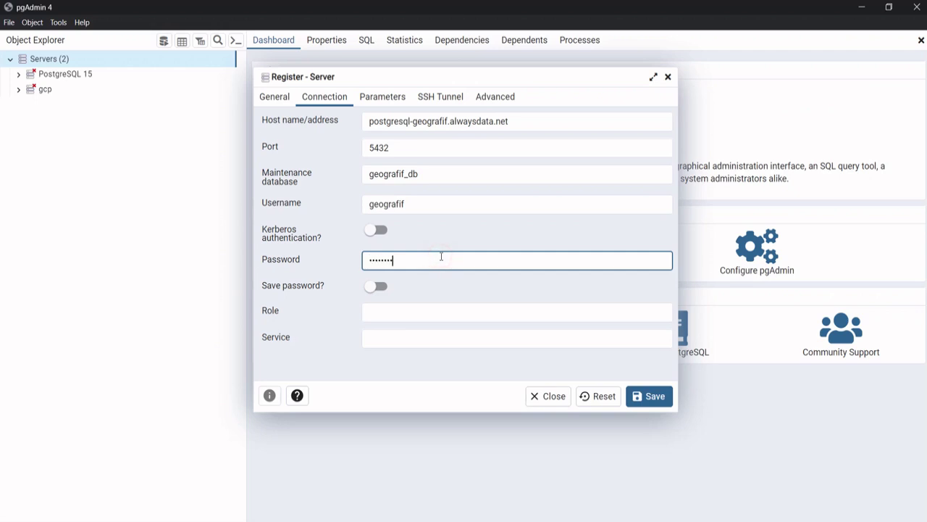
type("•••••••••••••••••")
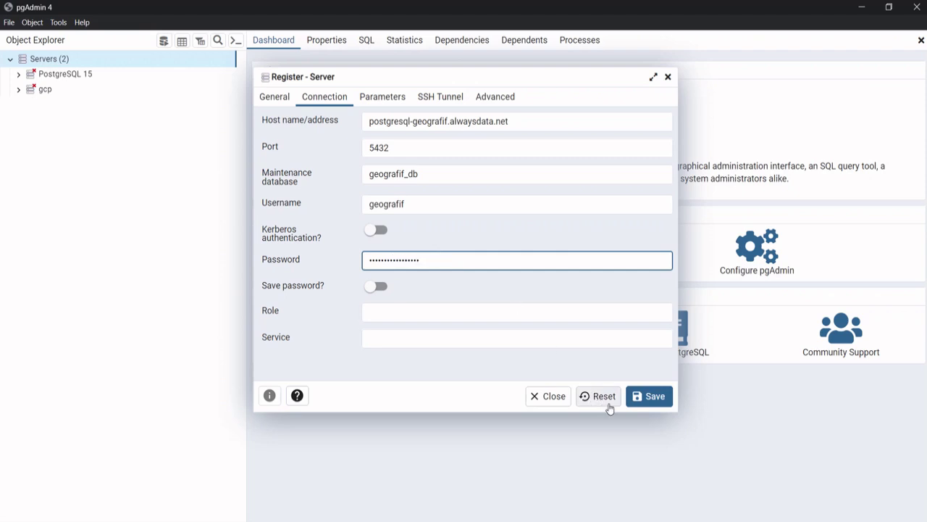
left_click(651, 405)
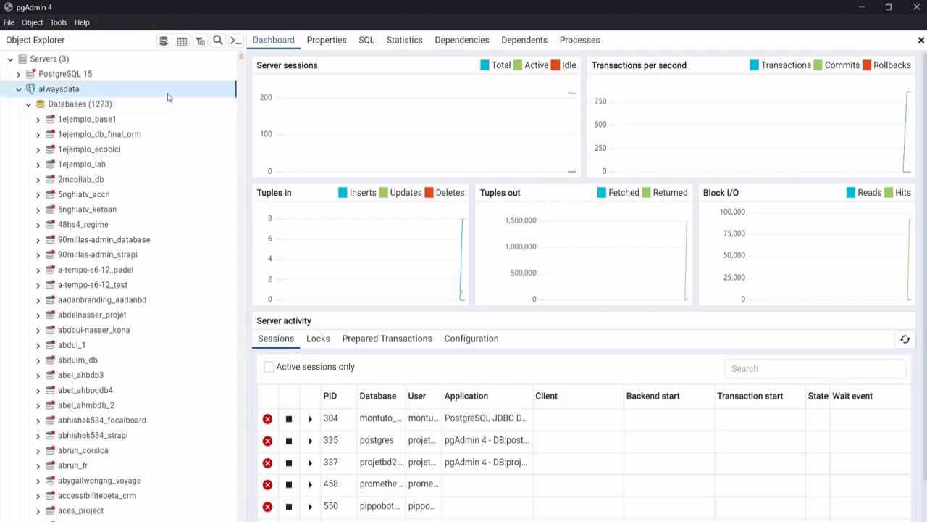
Locate geografif_db among the alwaysdata server's databases and expand it down to its public schema
left_click(85, 106)
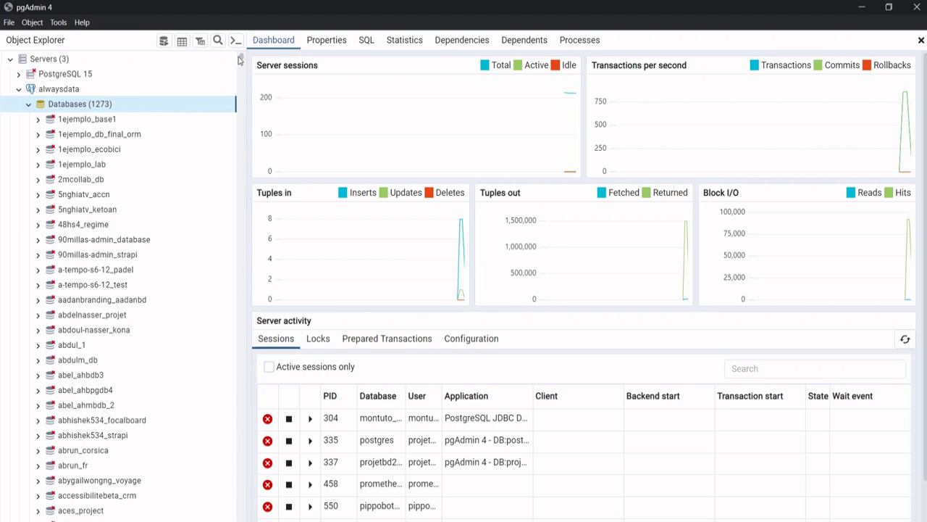
left_click_drag(243, 61, 244, 234)
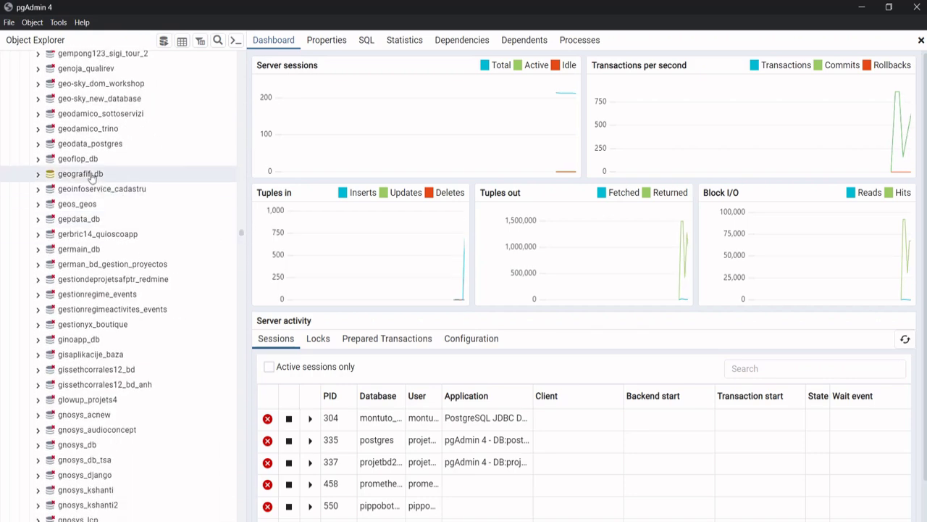
mouse_move(92, 178)
left_click(36, 175)
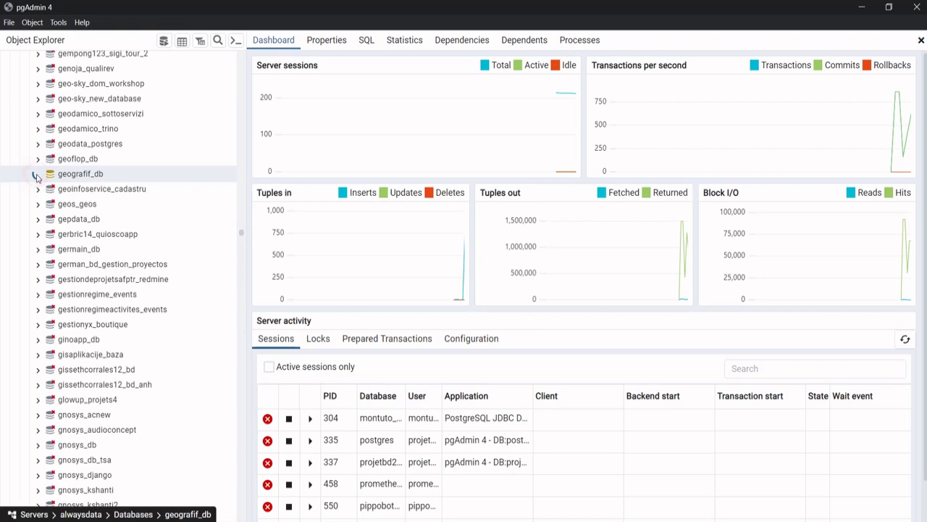
left_click(49, 294)
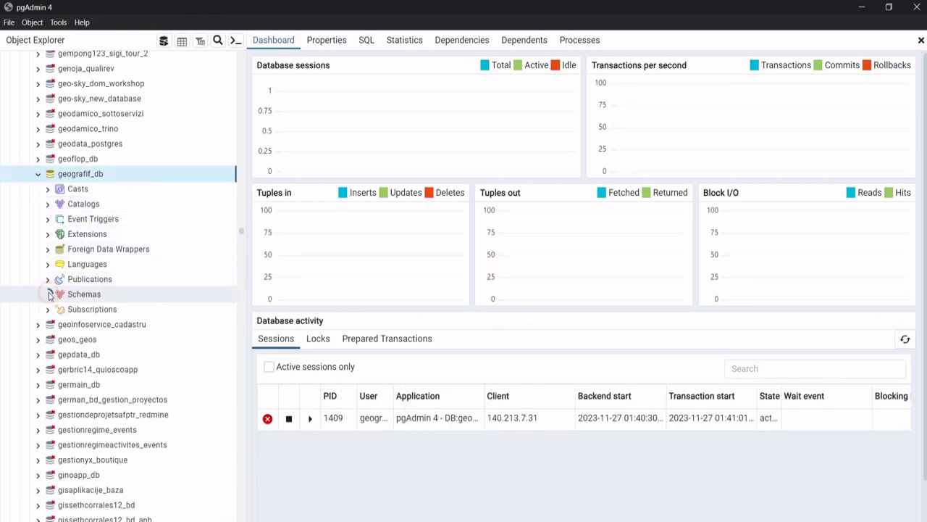
left_click(57, 309)
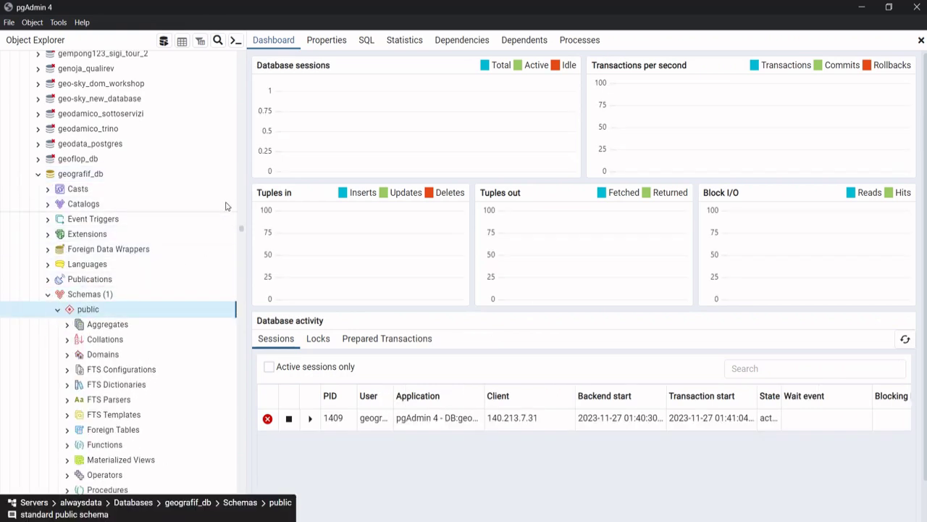
Examine the public schema's functions, and expand its tables to check spatial_ref_sys
scroll(242, 234, "down", 1)
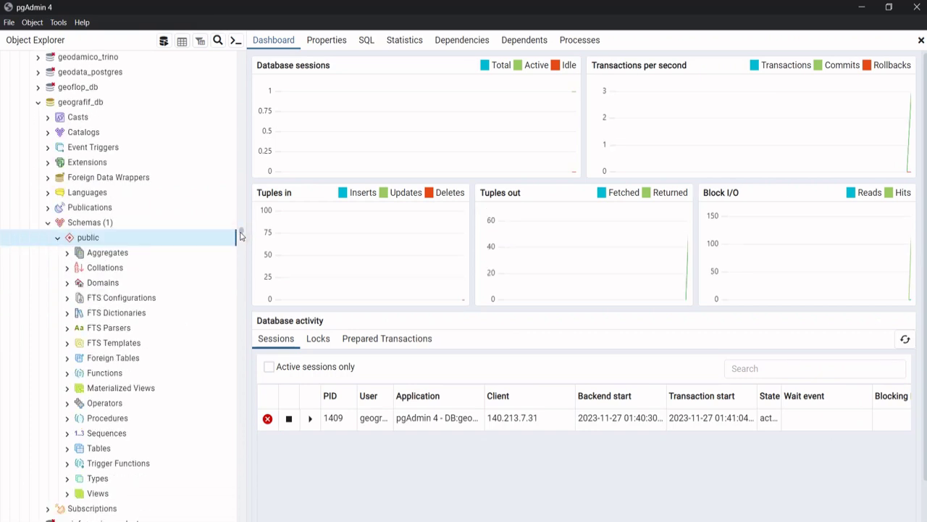
scroll(241, 234, "down", 1)
left_click(68, 289)
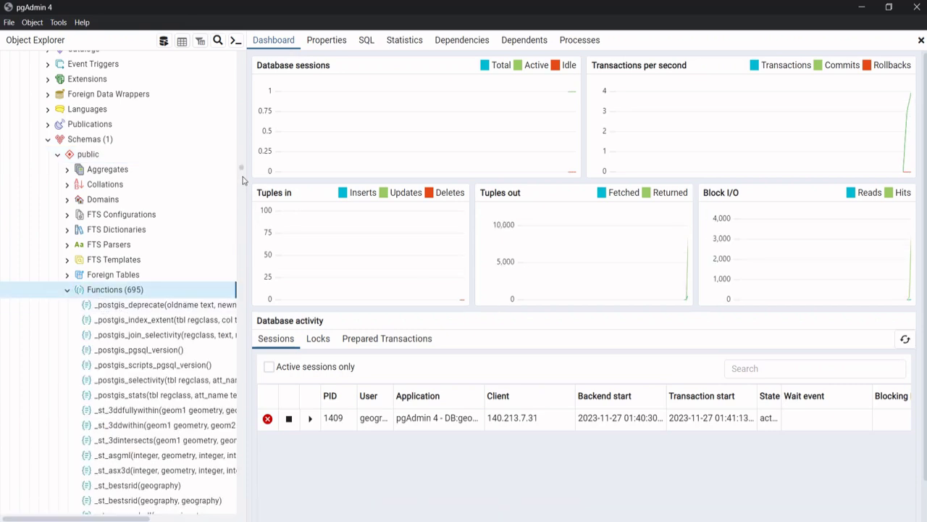
scroll(242, 171, "down", 2)
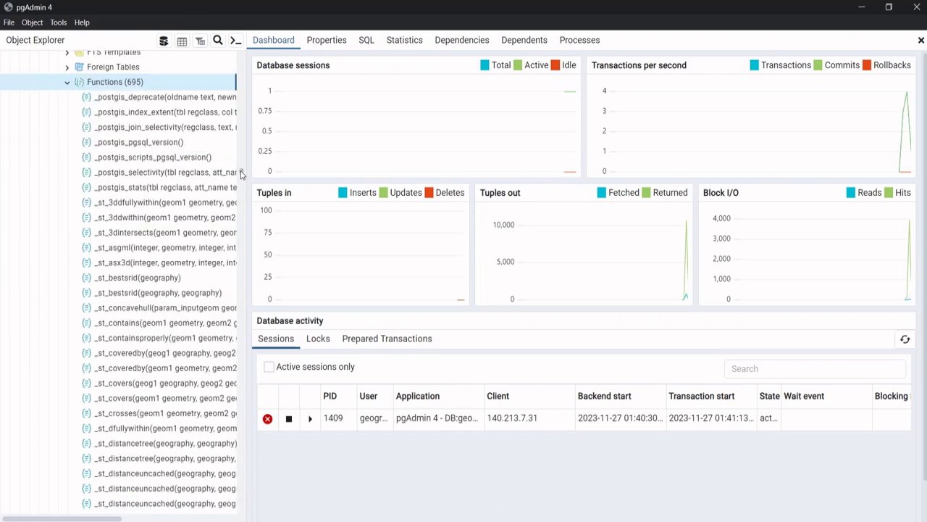
left_click(67, 115)
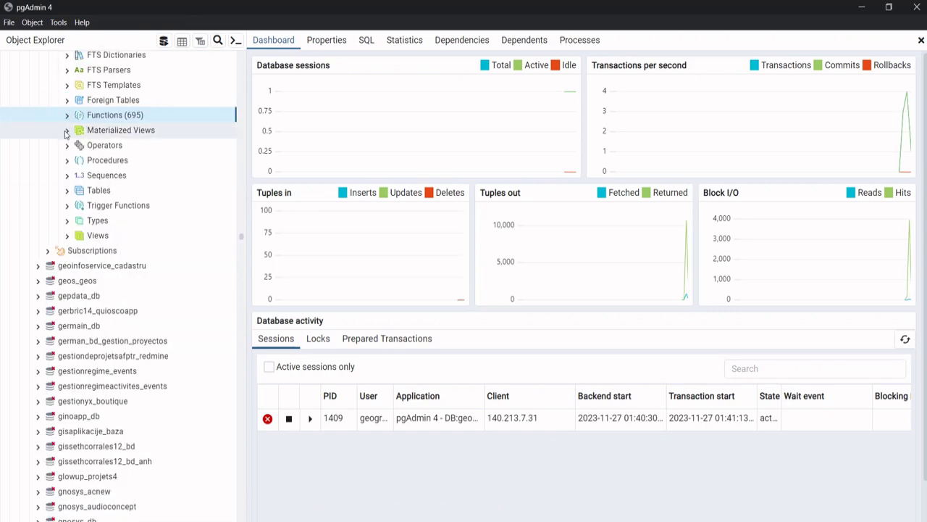
left_click(67, 191)
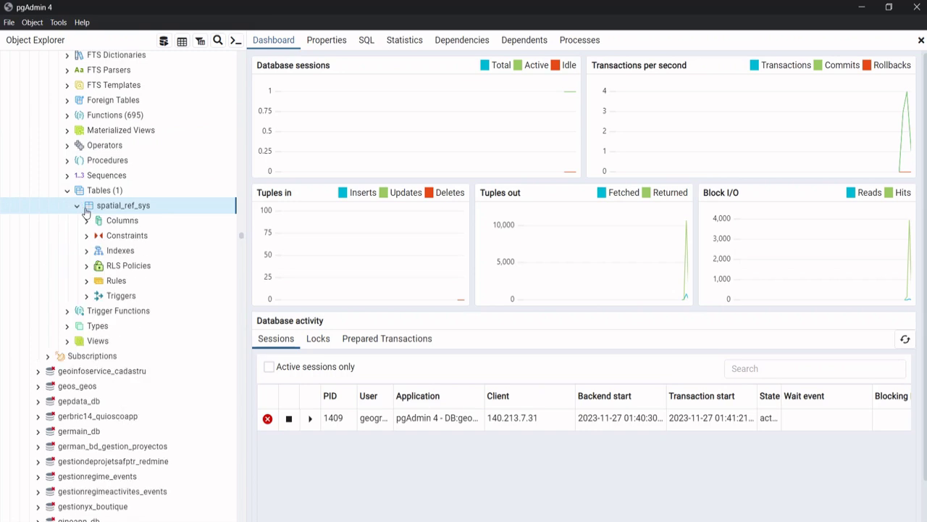
scroll(241, 236, "up", 1)
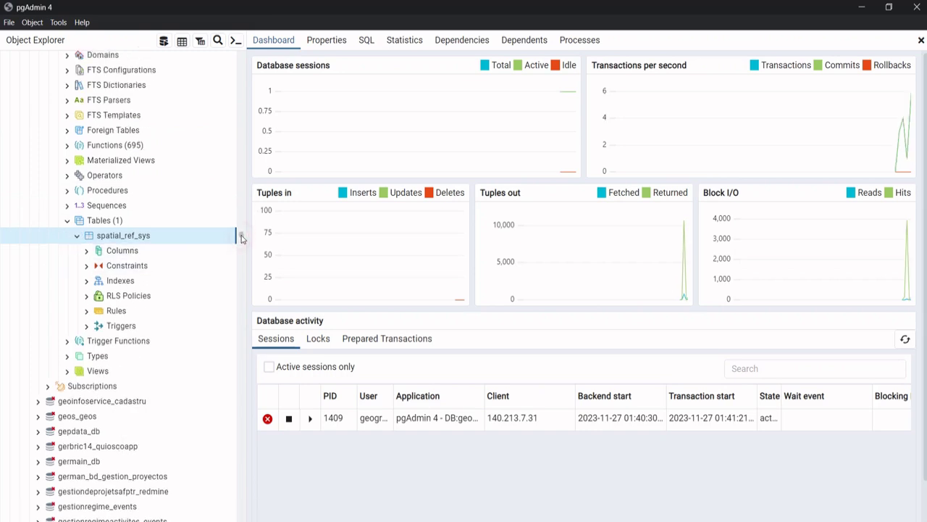
scroll(239, 236, "up", 1)
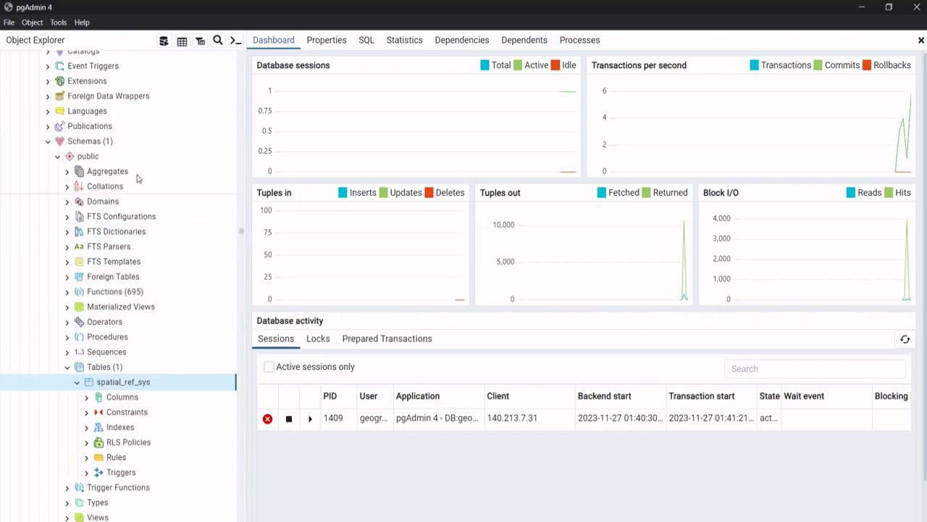
right_click(93, 146)
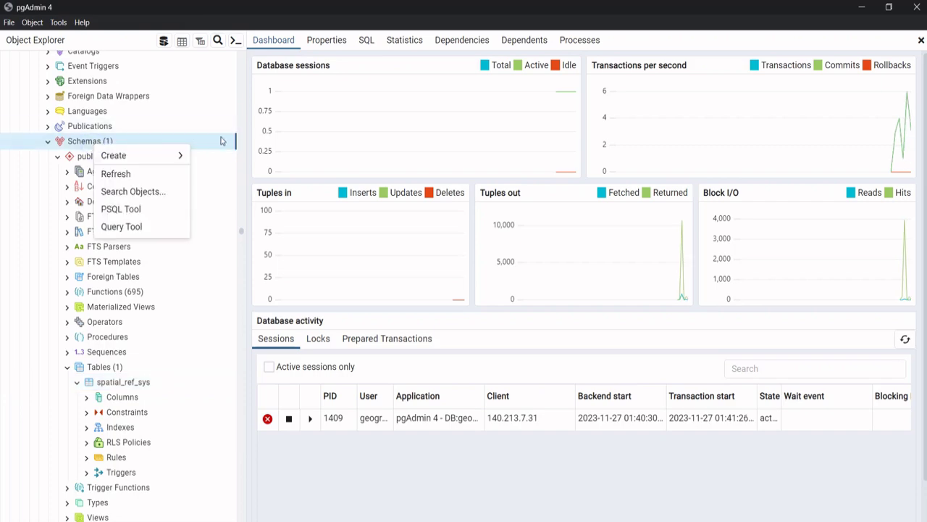
left_click(240, 235)
scroll(240, 236, "up", 2)
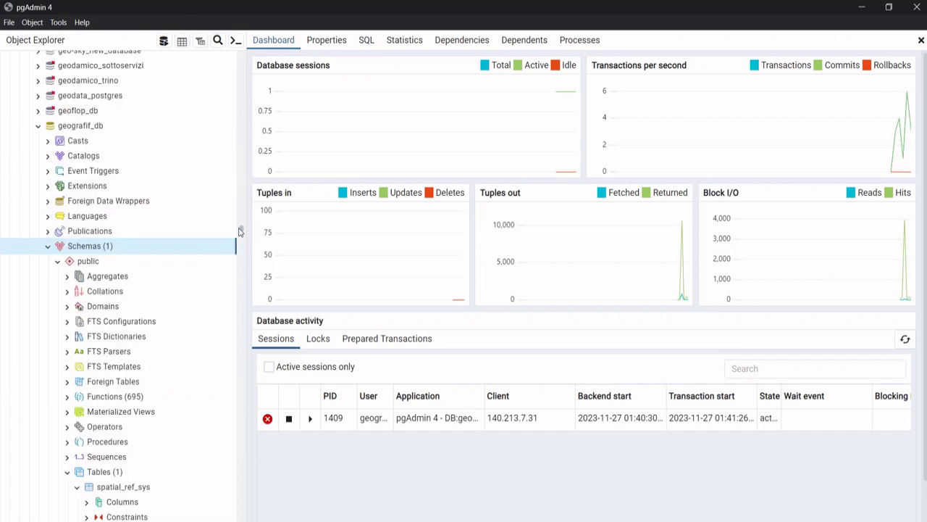
scroll(240, 233, "down", 1)
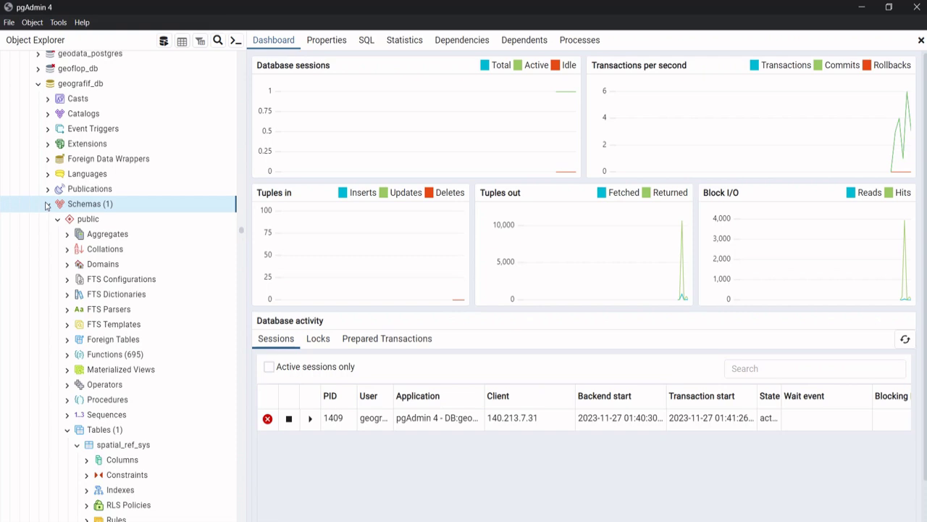
Start a restore of the geografif_db database and choose the .sql backup file as its source
left_click(64, 85)
right_click(64, 85)
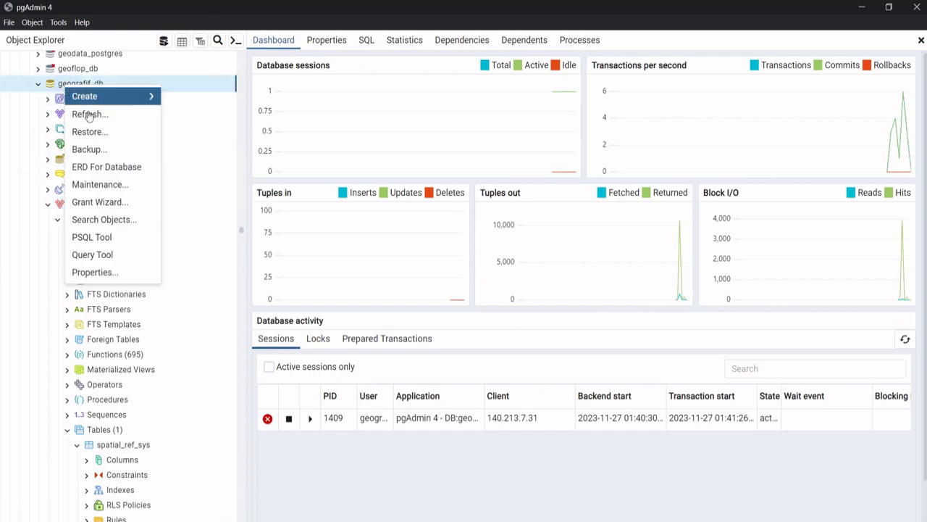
left_click(116, 131)
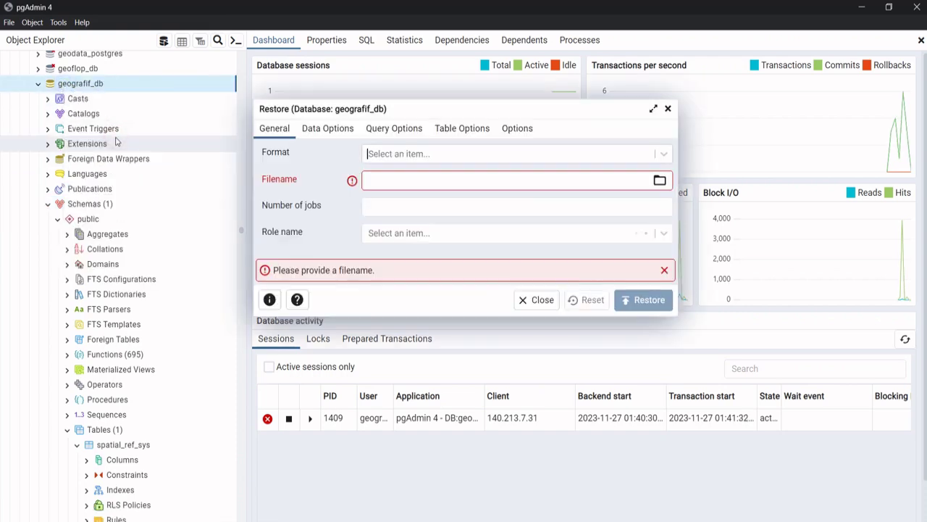
left_click(659, 181)
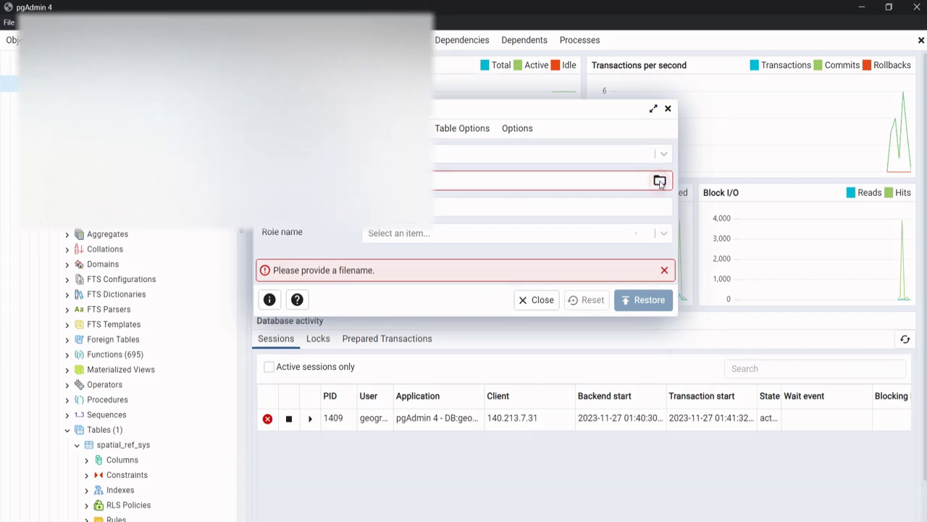
double_click(181, 220)
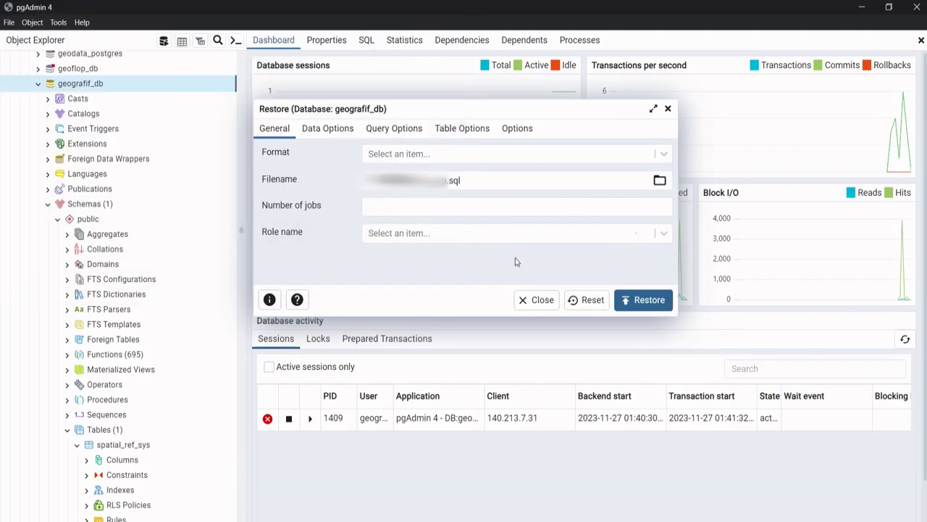
Run the restore of the .sql backup into geografif_db and monitor its status in the process list
left_click(629, 302)
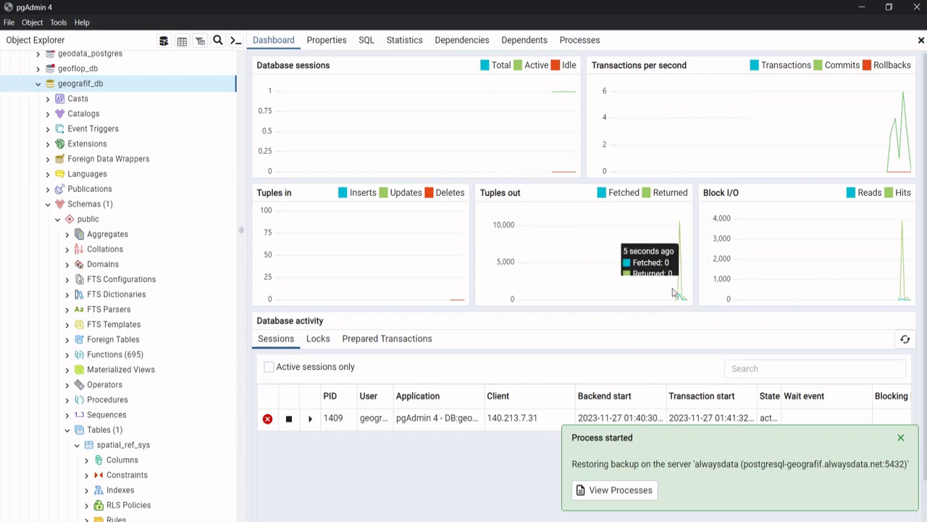
left_click(578, 40)
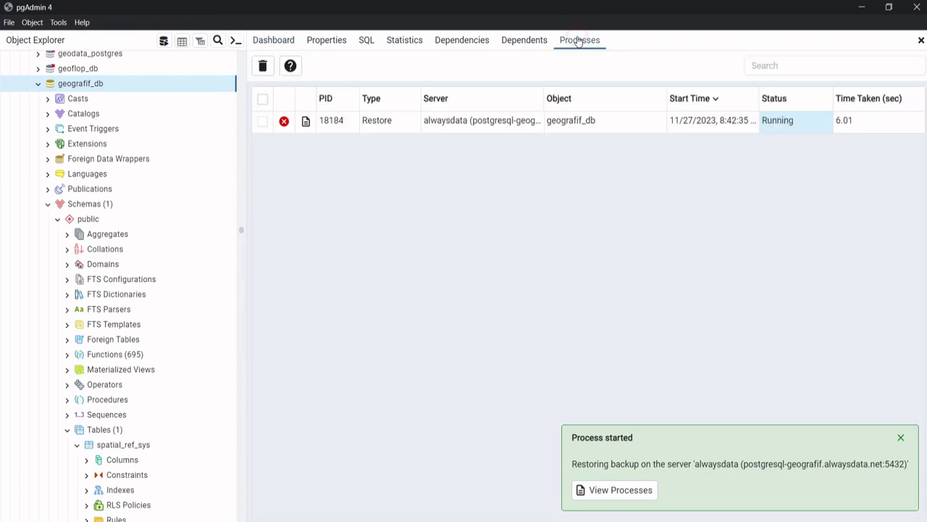
double_click(867, 122)
left_click(854, 161)
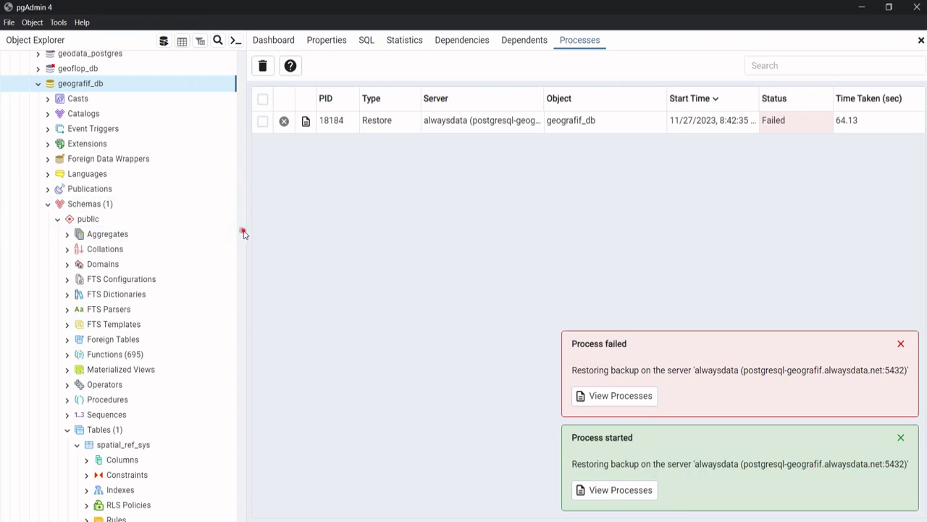
Refresh the public schema's tables and collapse spatial_ref_sys to show the plain table list
scroll(244, 236, "down", 3)
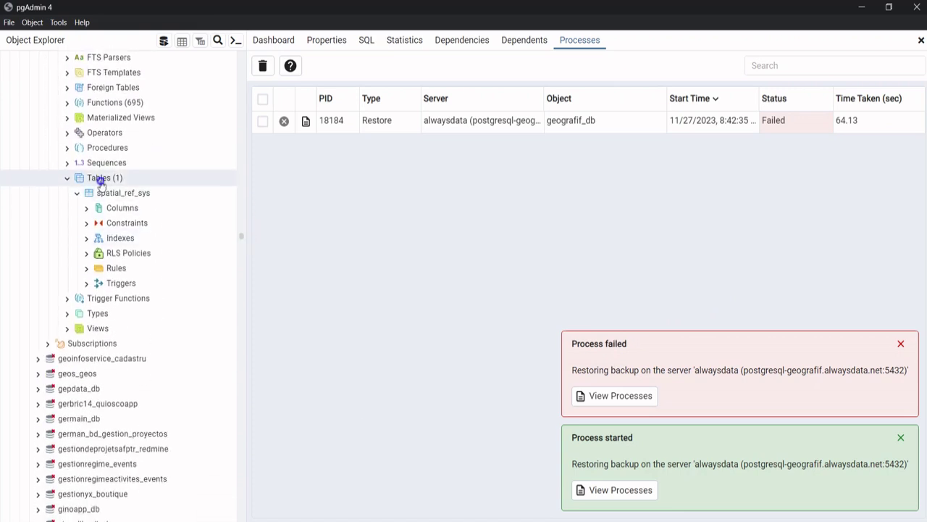
right_click(101, 183)
left_click(128, 210)
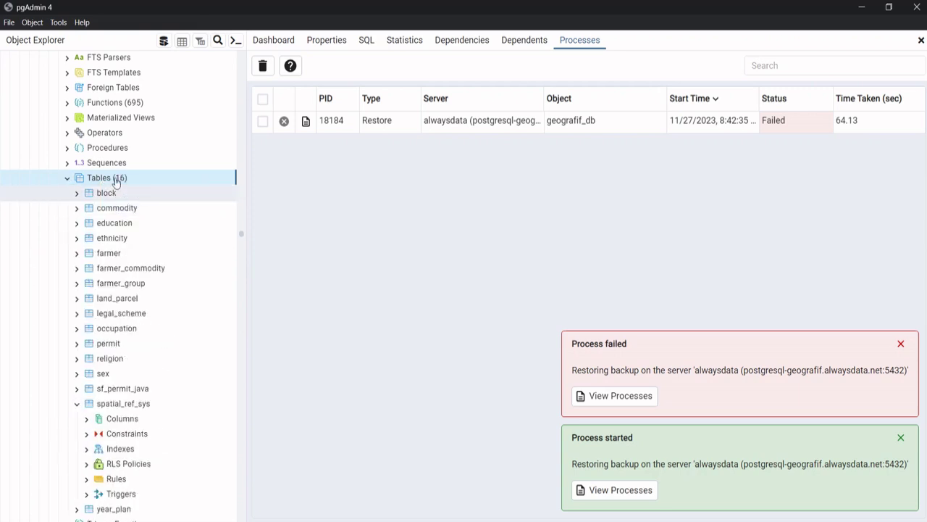
left_click(75, 405)
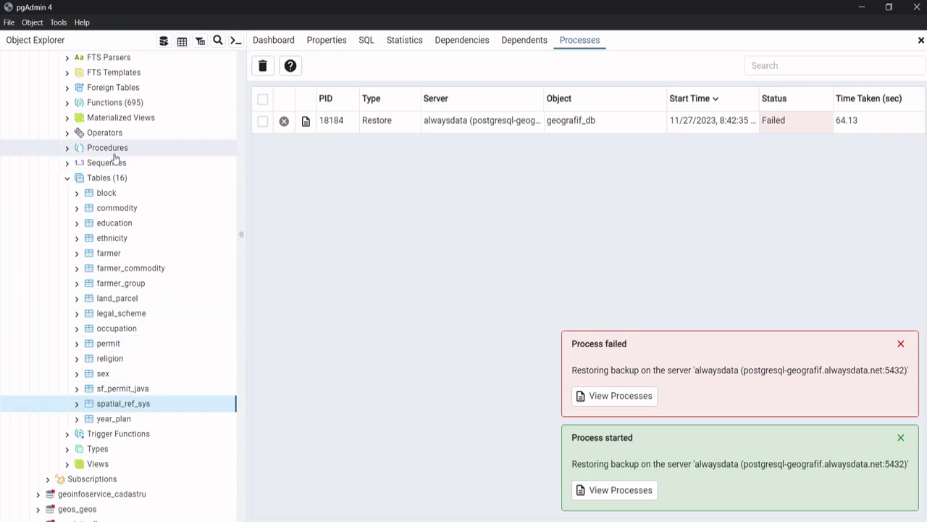
Open the Query Tool on geografif_db and run SELECT * FROM legal_scheme
right_click(92, 177)
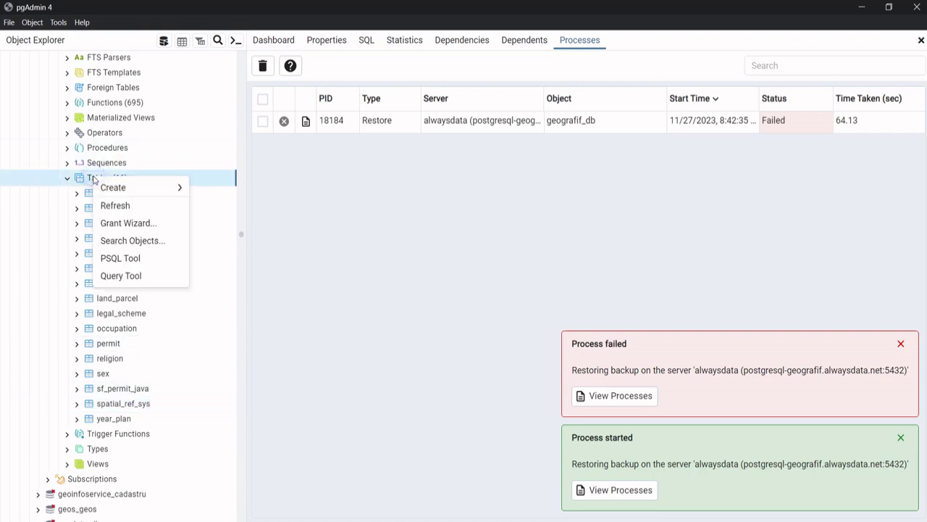
left_click(132, 274)
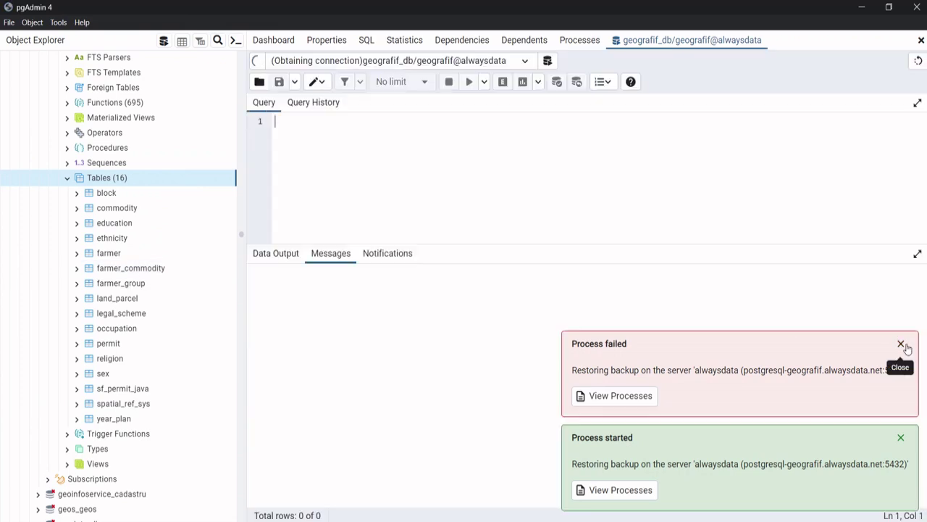
left_click(902, 344)
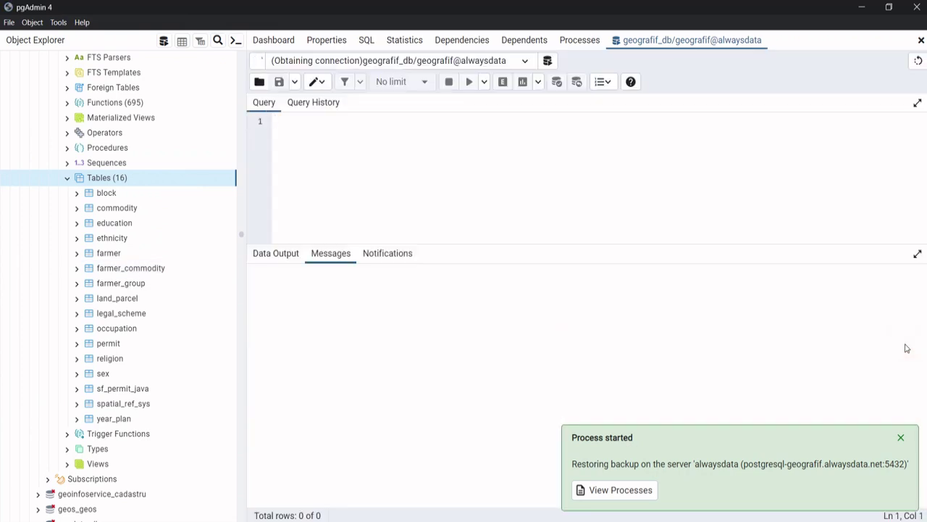
left_click(901, 438)
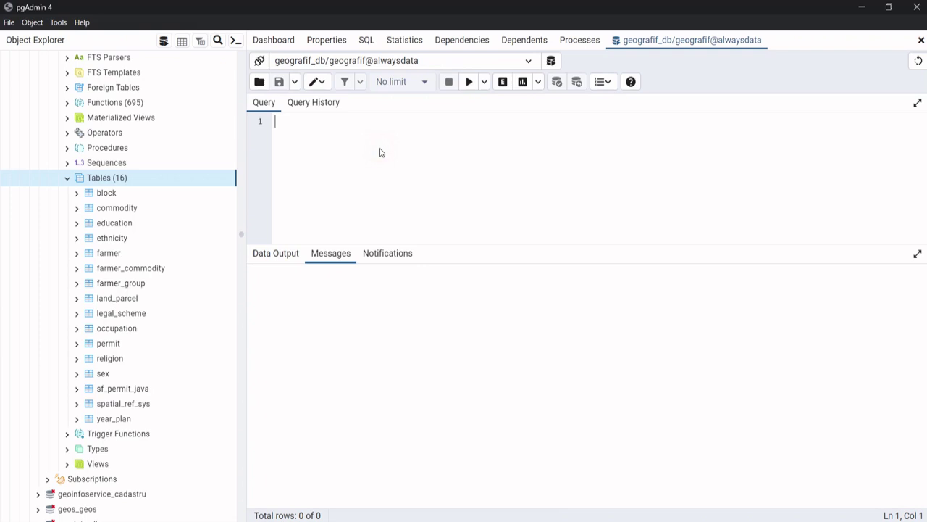
type("SELECT * FROM legal_scheme")
left_click(468, 81)
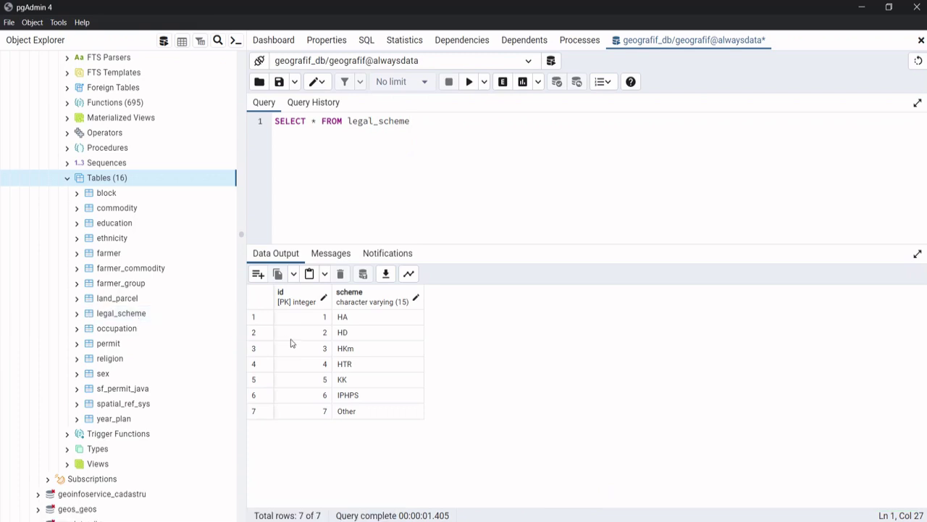
Replace the queried table with sf_permit_java and run SELECT * FROM sf_permit_java
left_click_drag(427, 120, 348, 122)
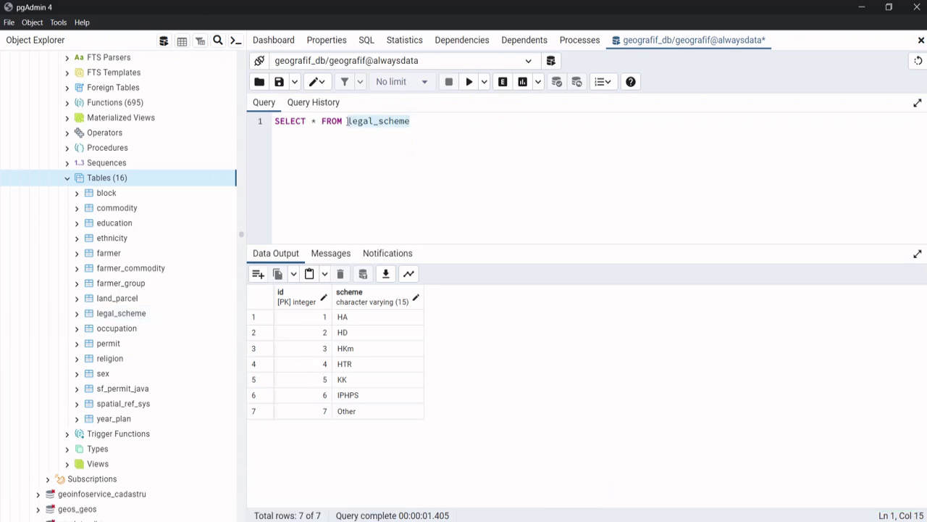
type("sf_permit_java")
left_click(469, 81)
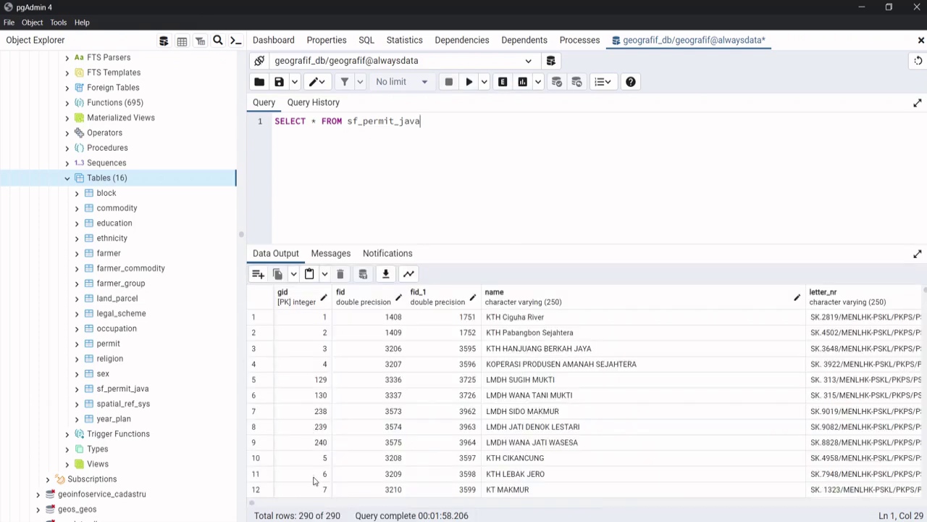
Examine the sf_permit_java result columns and view all geometries of the geom column on the map
scroll(263, 502, "right", 10)
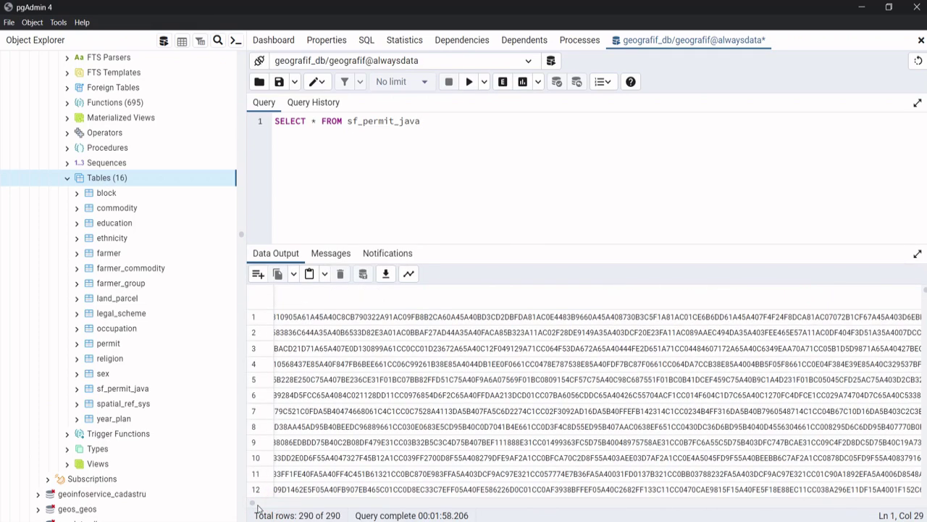
scroll(254, 506, "left", 10)
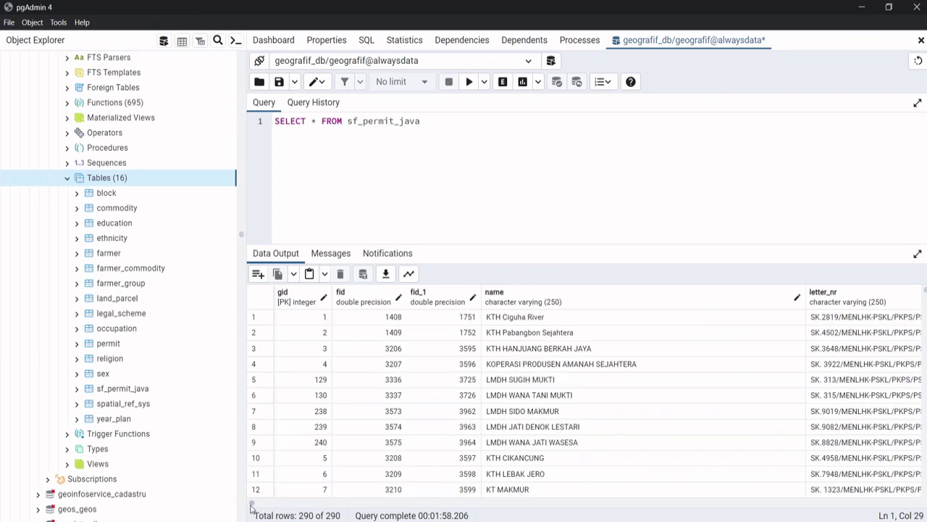
scroll(255, 506, "right", 10)
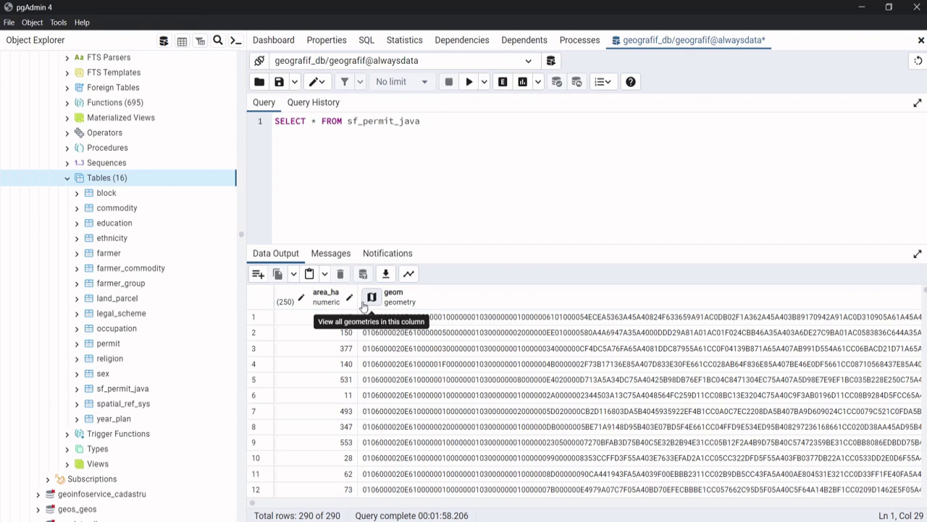
left_click(370, 297)
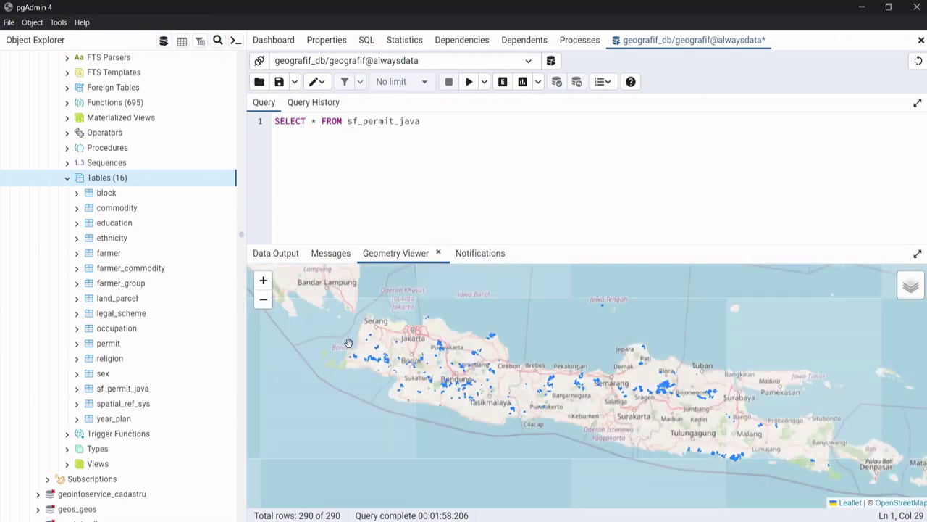
left_click(279, 254)
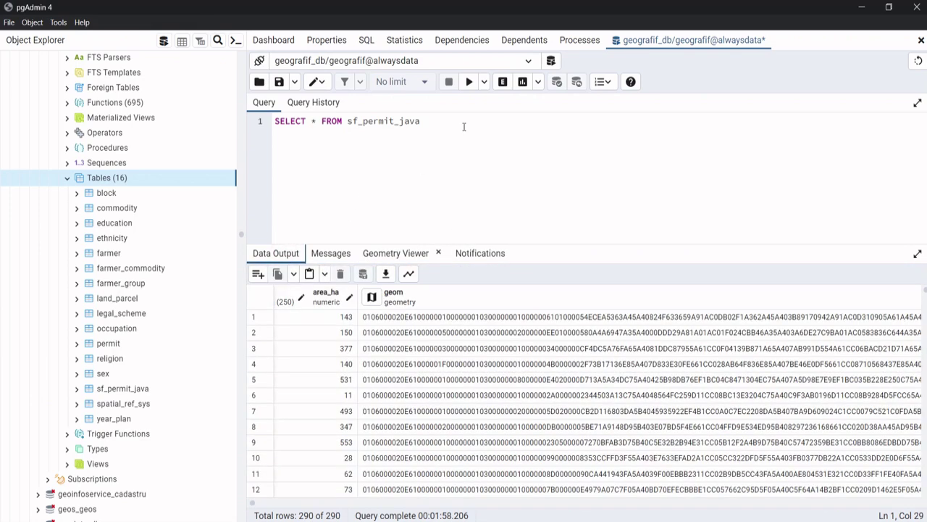
Filter the sf_permit_java query with WHERE area_ha < 100, run it and check the total row count
left_click(444, 126)
type("WHERE area_ha < 100")
left_click(468, 81)
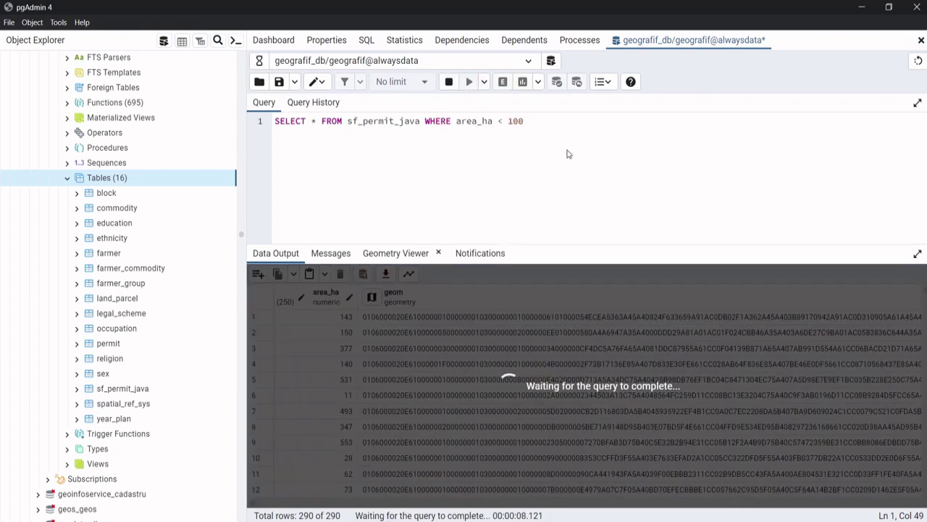
left_click_drag(342, 515, 297, 515)
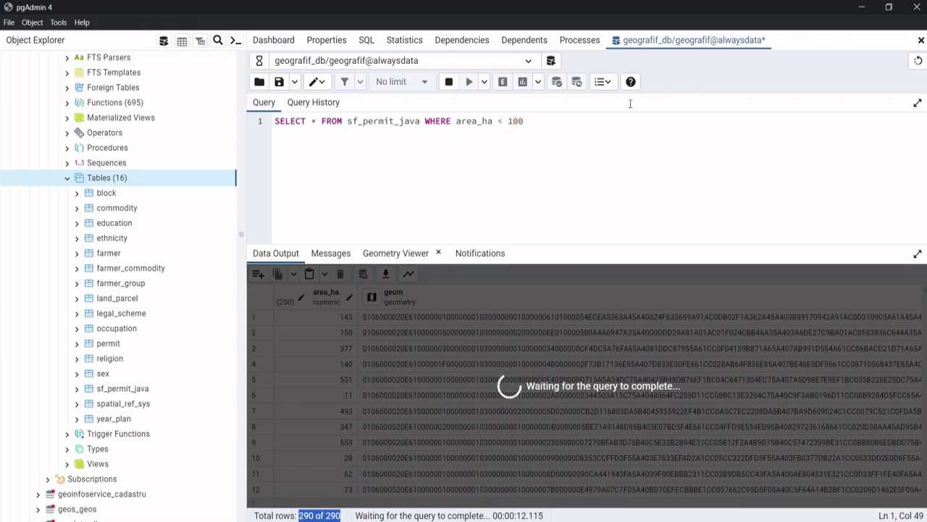
left_click(533, 116)
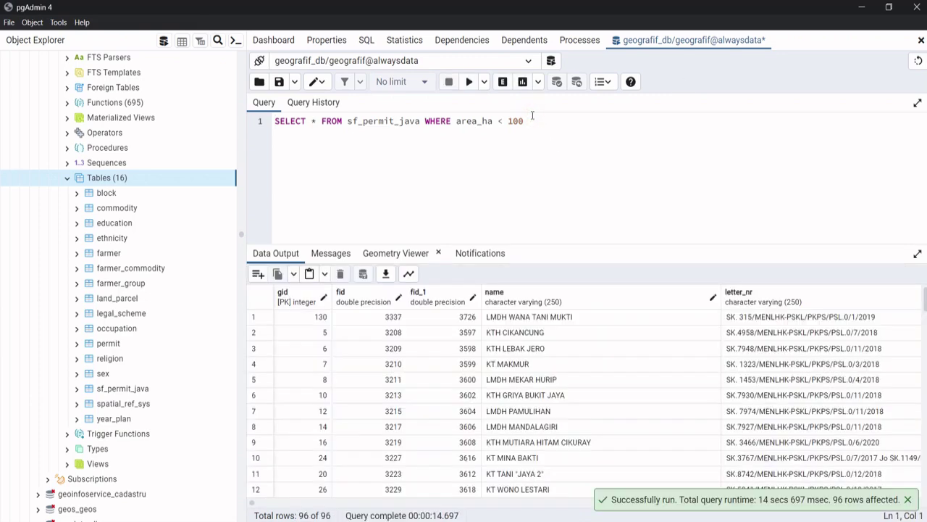
left_click_drag(303, 512, 338, 515)
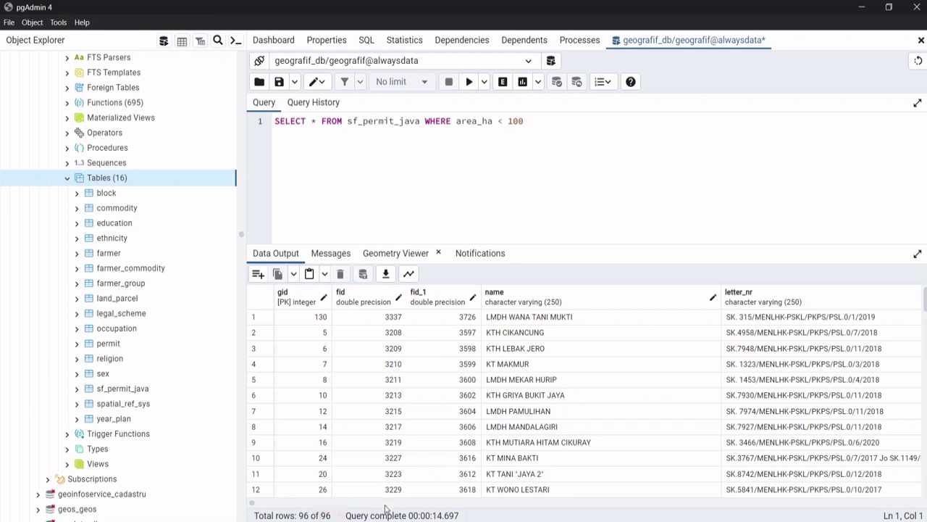
Look through the filtered rows from first to last, checking the area_ha, province and regency columns
left_click(385, 505)
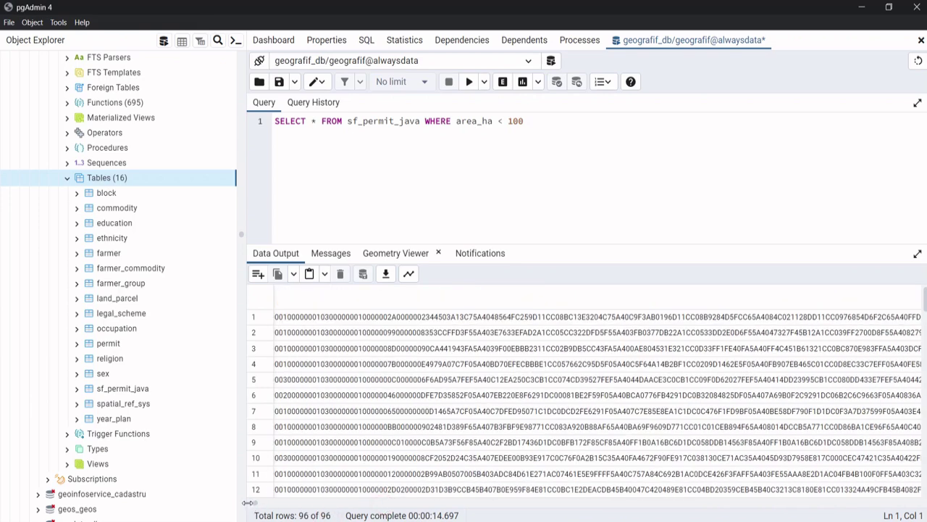
left_click_drag(254, 505, 248, 505)
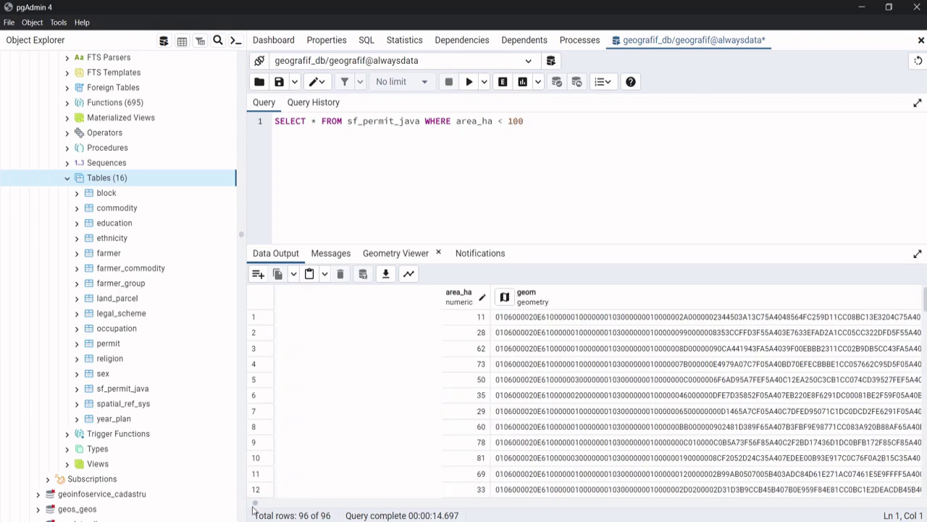
scroll(918, 359, "down", 5)
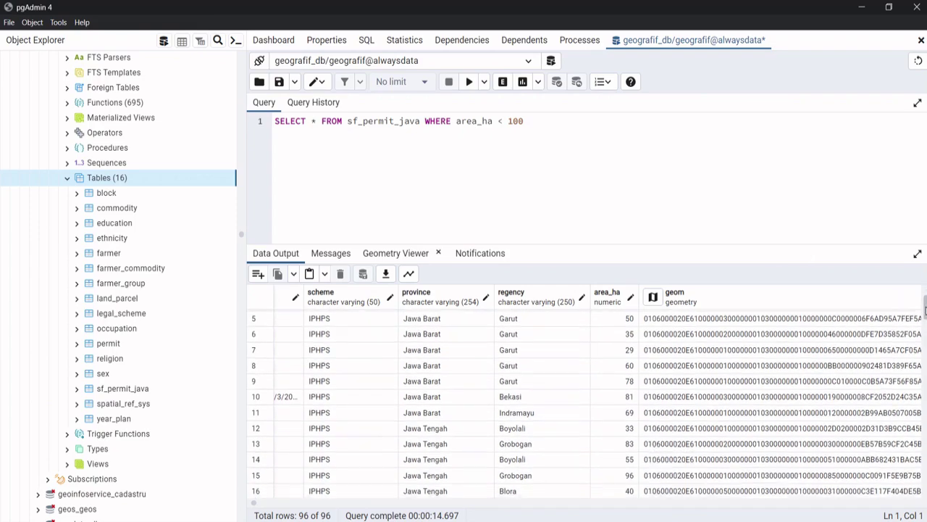
scroll(918, 359, "down", 15)
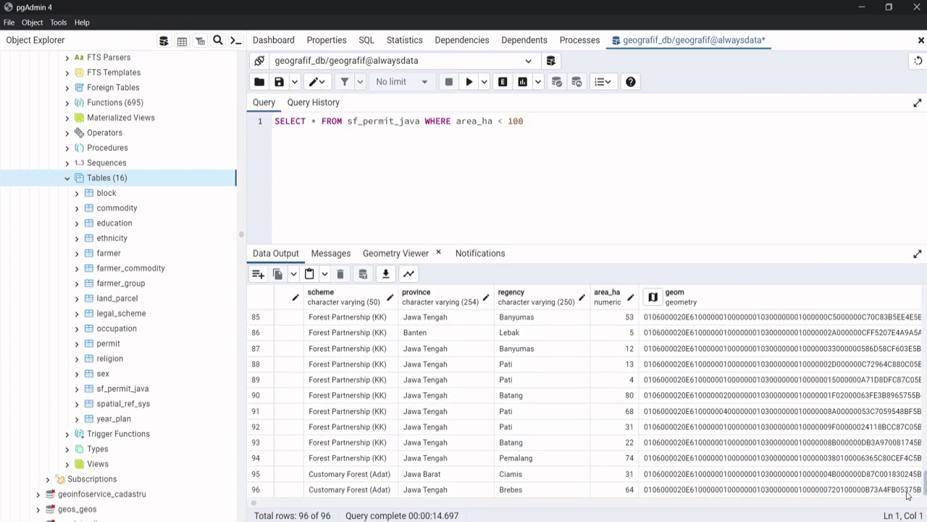
scroll(906, 435, "up", 20)
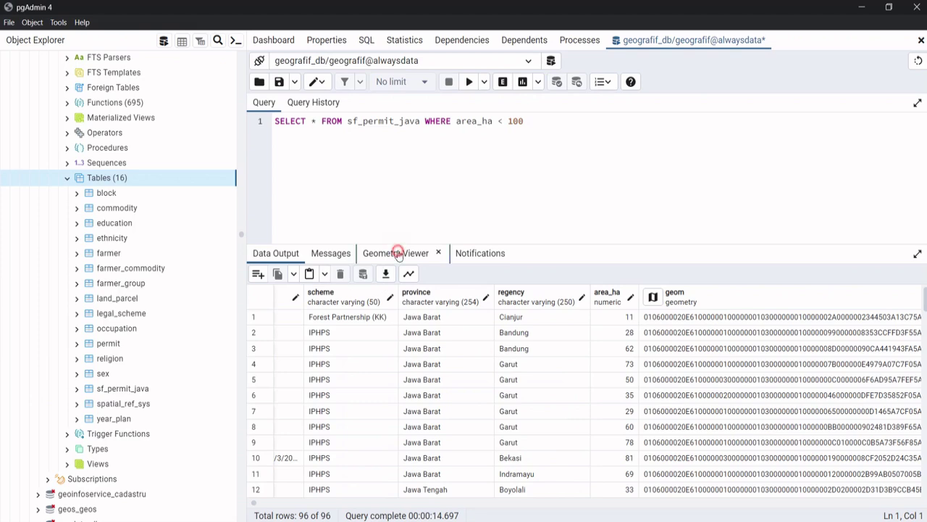
View the filtered rows' geom geometries on the map and return to the data output
left_click(399, 253)
left_click(270, 253)
left_click(652, 297)
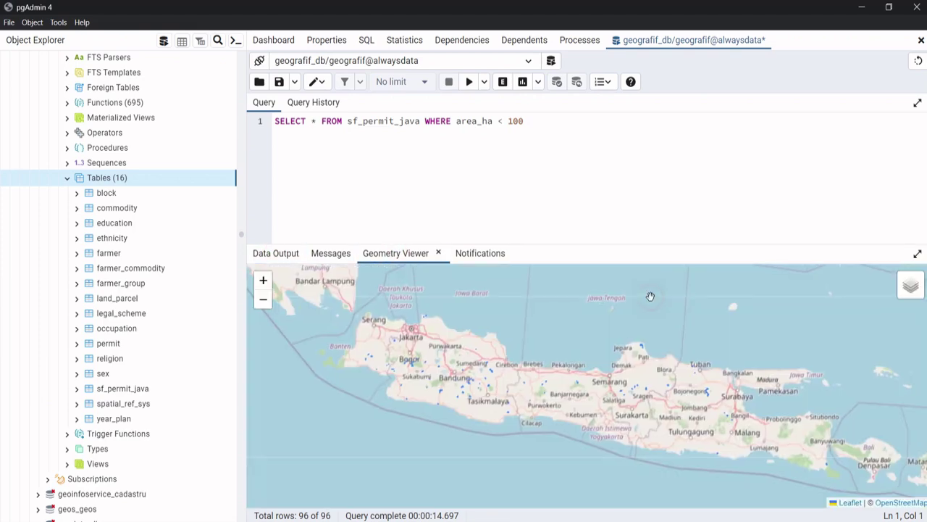
left_click(274, 254)
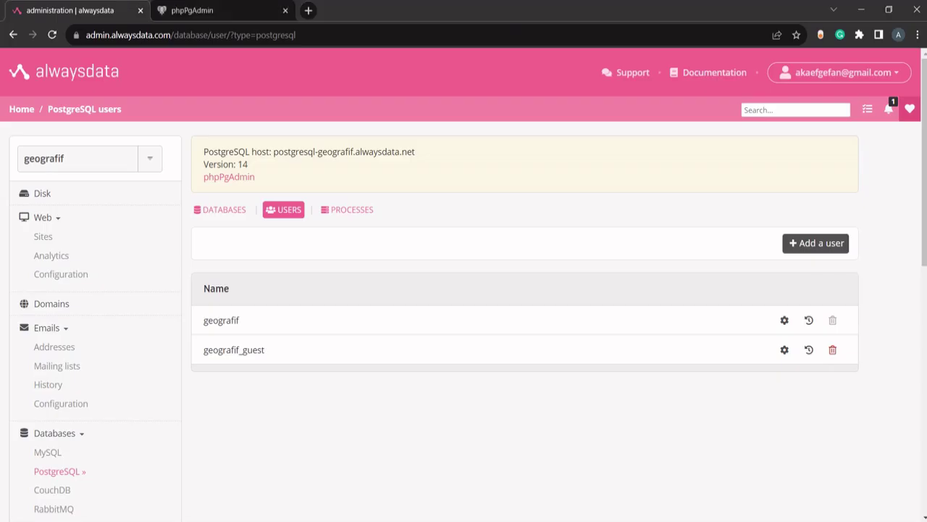
Switch to phpPgAdmin in the browser, refresh its object tree and collapse the block table to list the restored tables
left_click(217, 10)
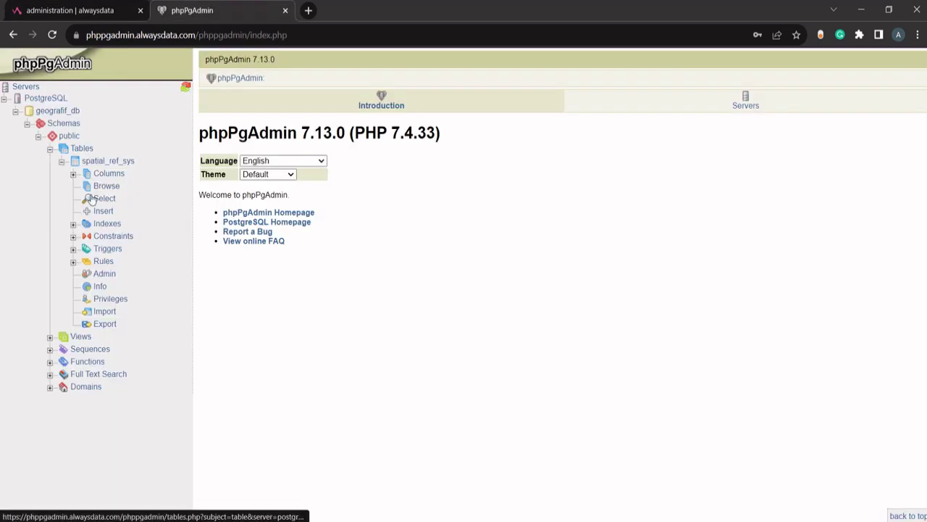
left_click(186, 89)
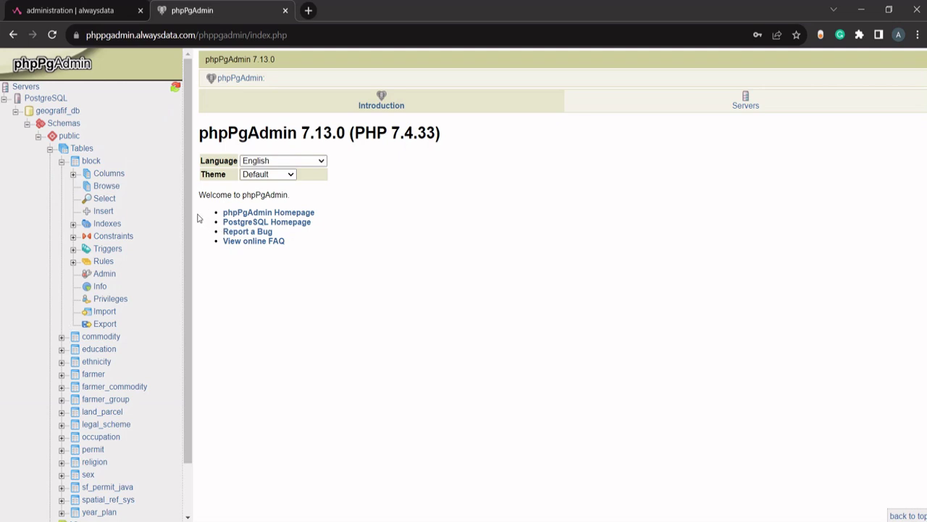
left_click(62, 160)
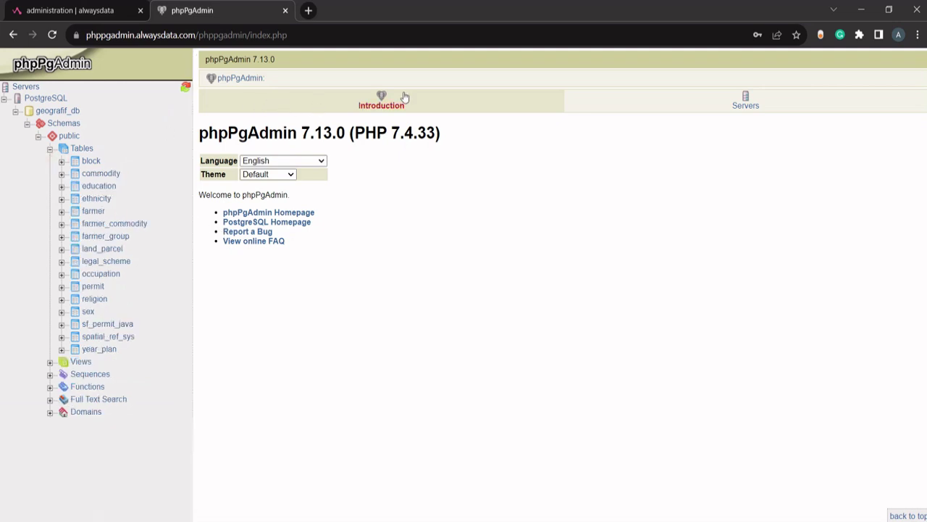